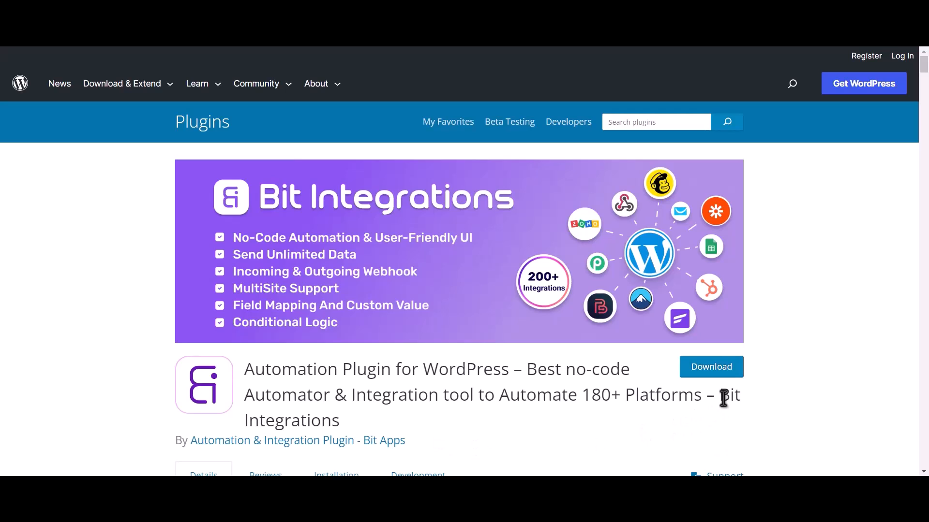
Step: Create a new integration with MasterStudyLms trigger 'User Enrolled in a Course' for the Bit Integrations course
double_click(728, 395)
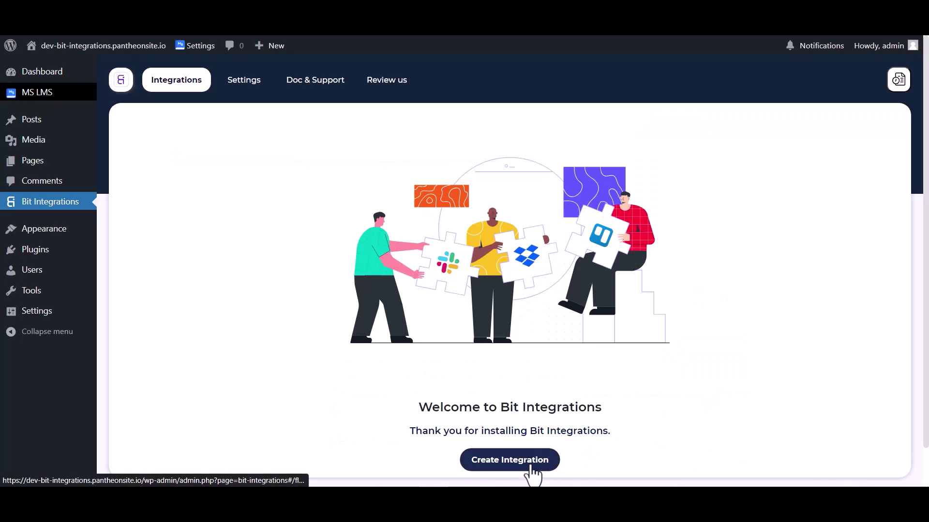
left_click(508, 460)
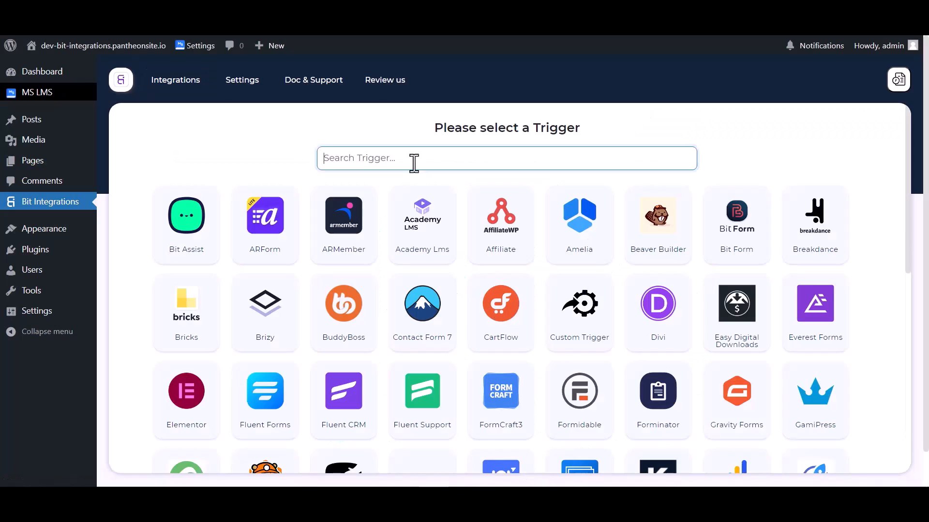
type("ma")
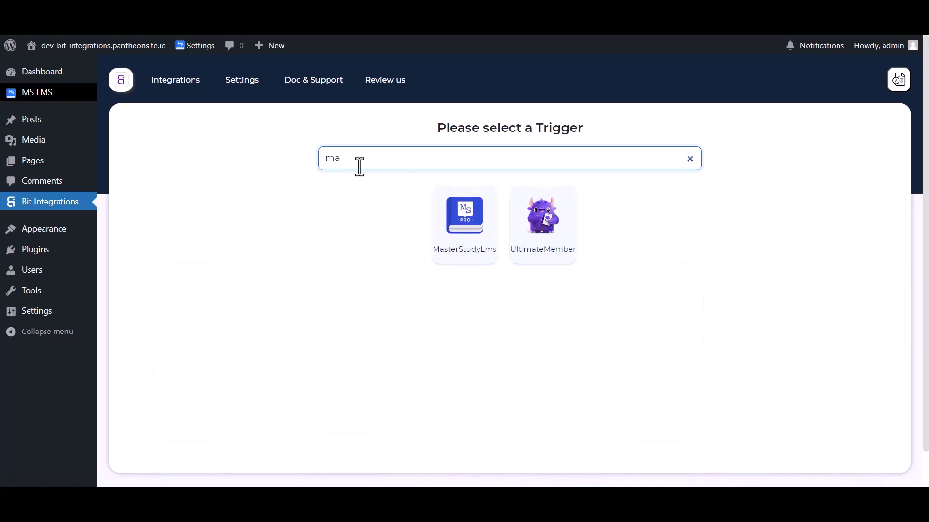
left_click(465, 225)
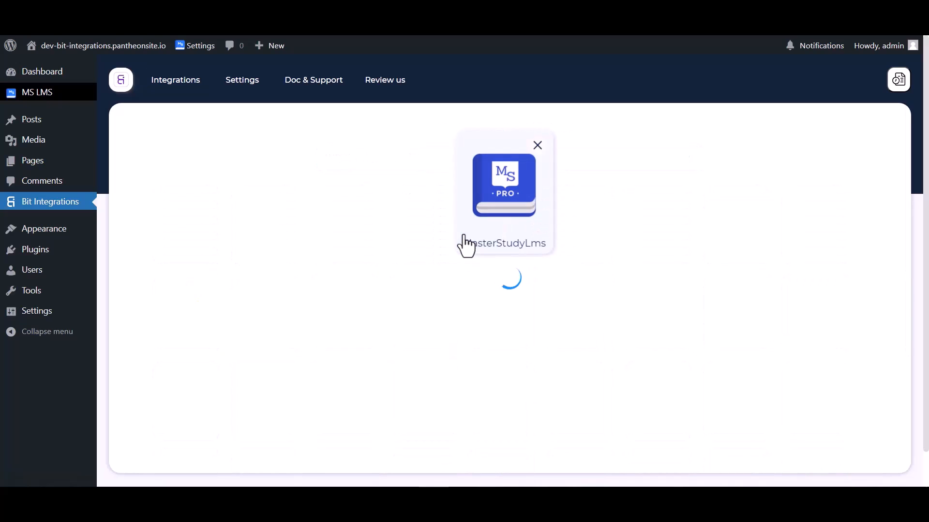
left_click(428, 311)
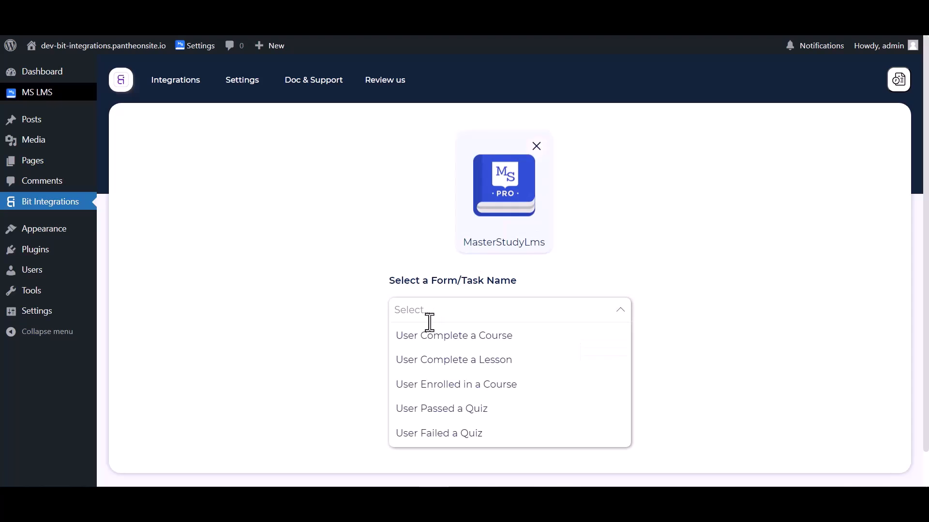
left_click(435, 385)
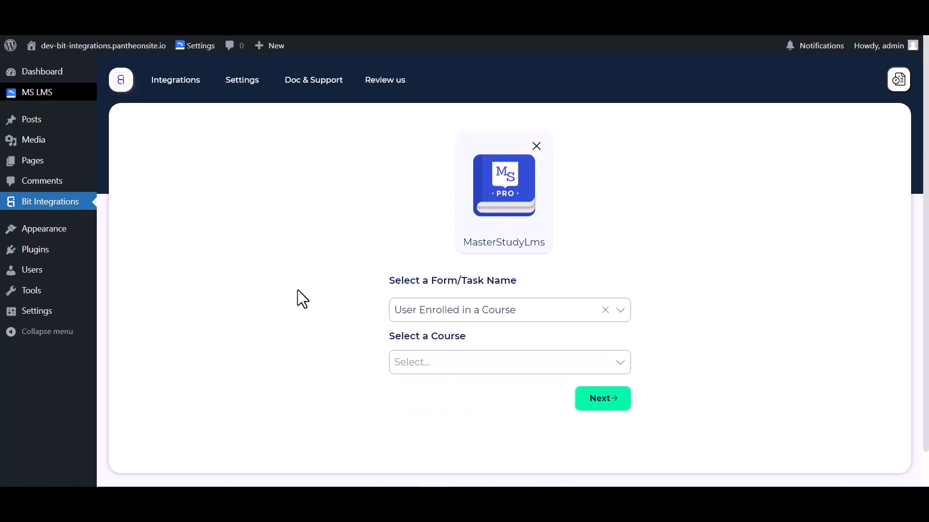
left_click(421, 362)
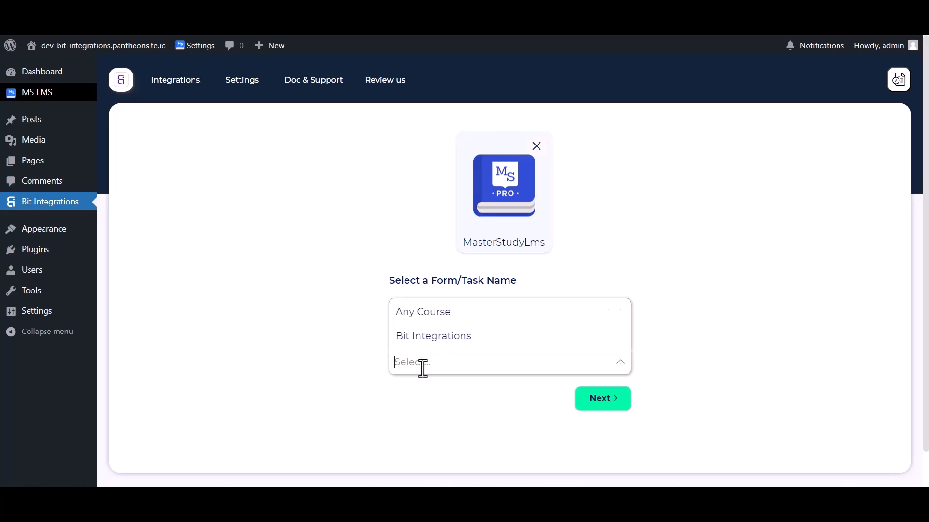
left_click(432, 337)
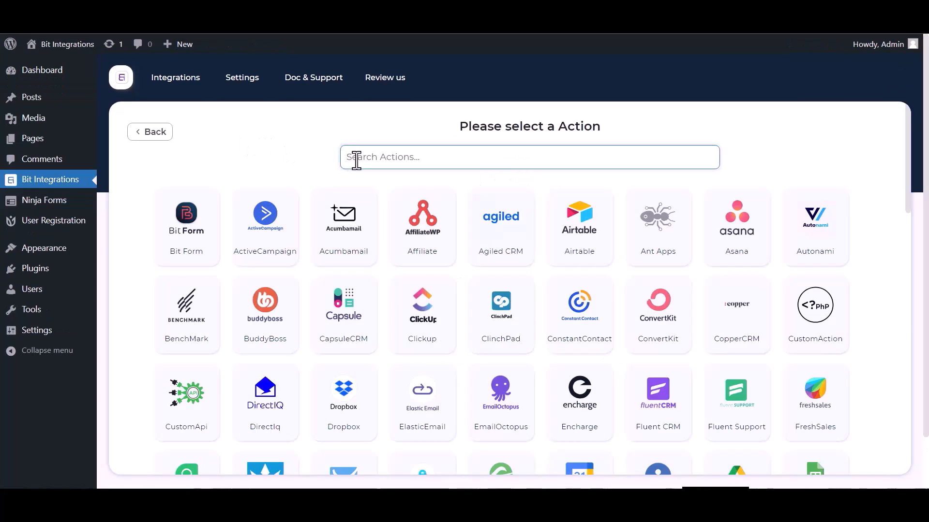
type("reg")
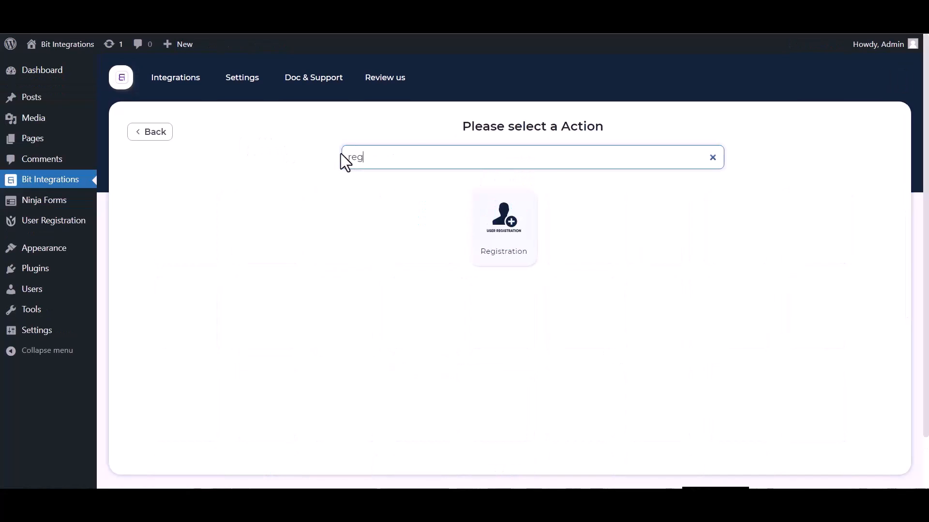
Step: Choose Registration as the integration's action
left_click(527, 248)
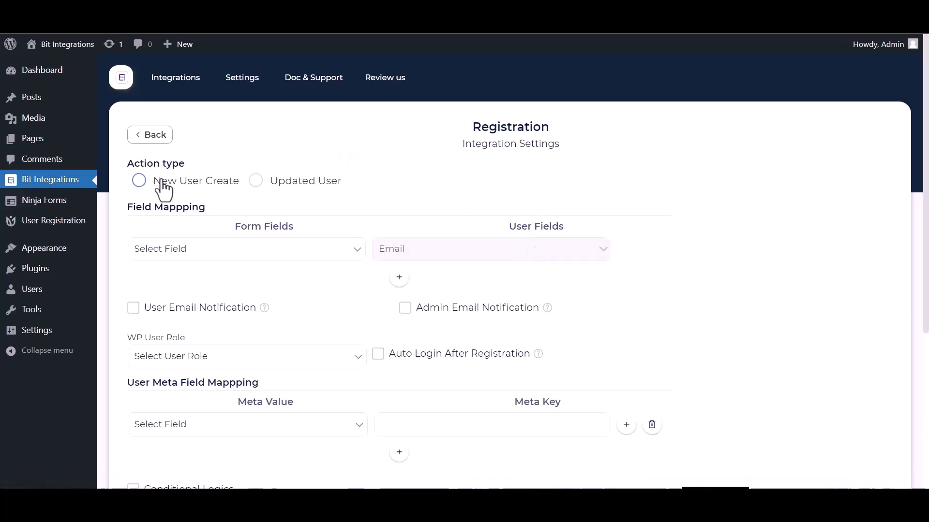
Step: Set the action to New User Create and map the Email form field to Email
left_click(139, 181)
left_click(269, 249)
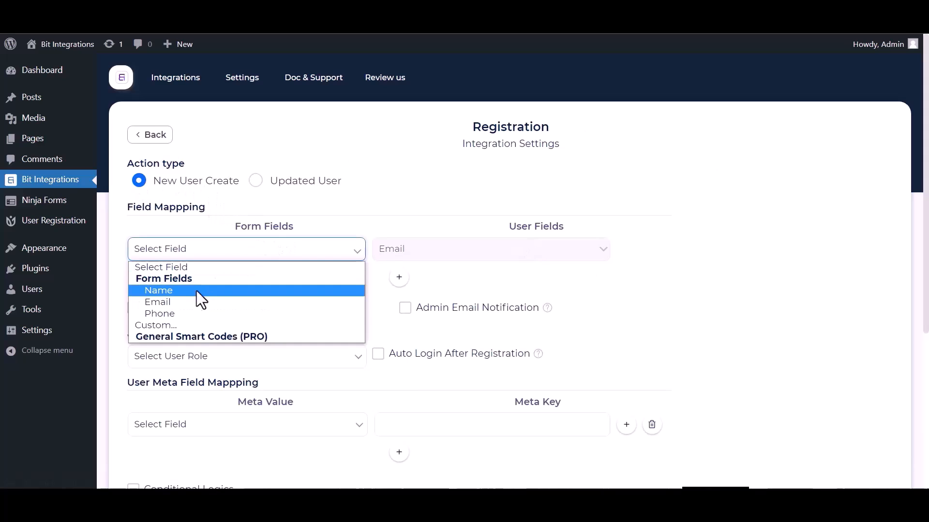
left_click(160, 314)
left_click(247, 248)
left_click(158, 302)
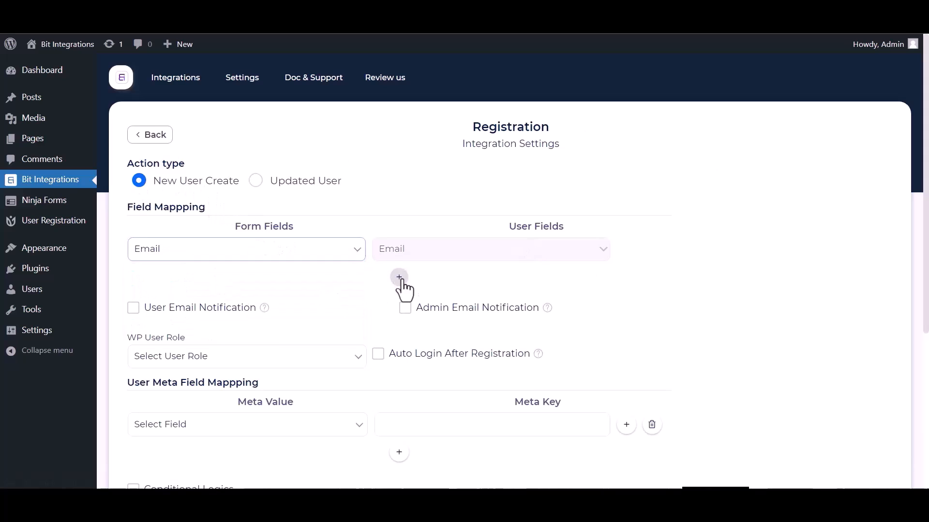
Step: Add a second mapping row linking the Name form field to Username
left_click(399, 279)
left_click(436, 278)
left_click(407, 320)
left_click(247, 279)
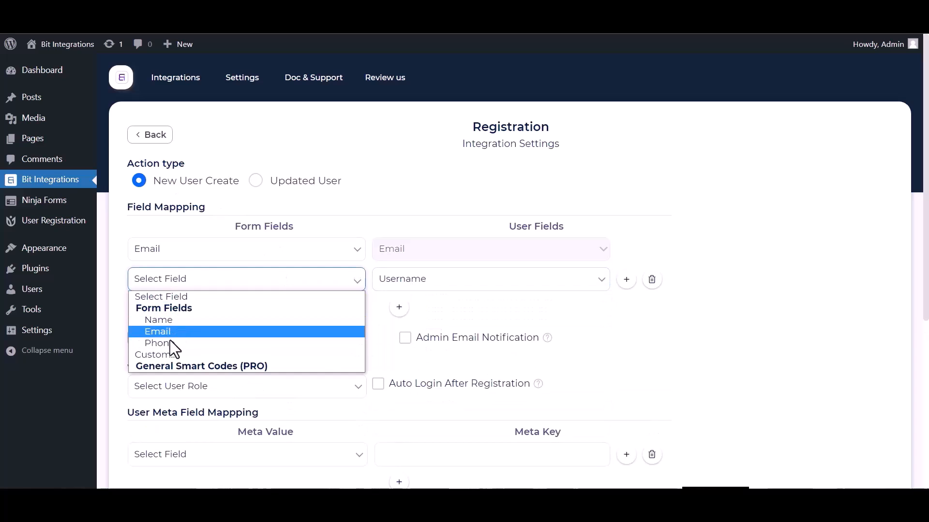
left_click(159, 320)
scroll(426, 268, "down", 1)
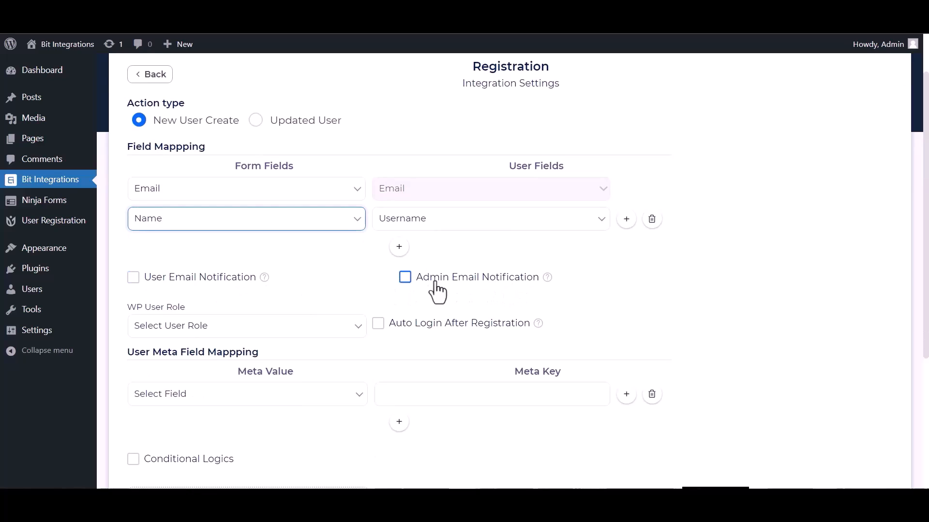
scroll(218, 287, "down", 1)
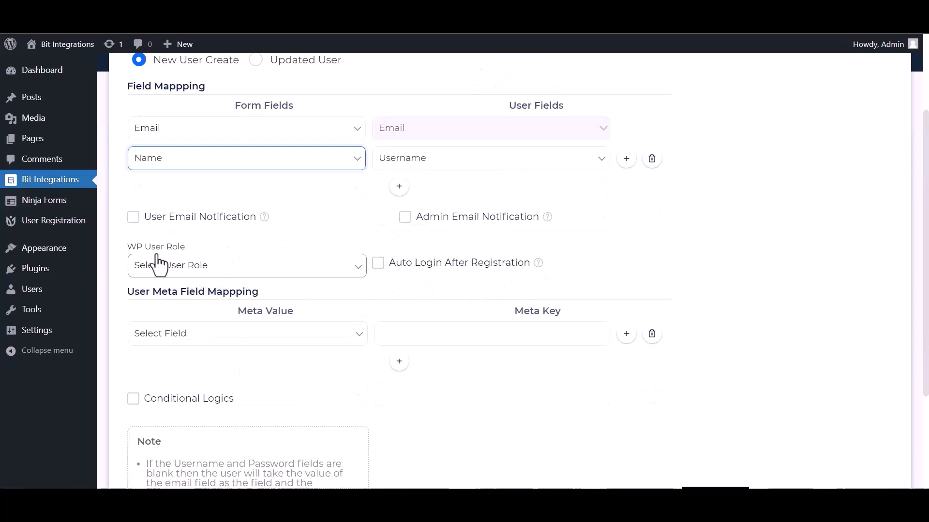
Step: Assign the Subscriber WP user role and enable Auto Login After Registration
left_click(288, 266)
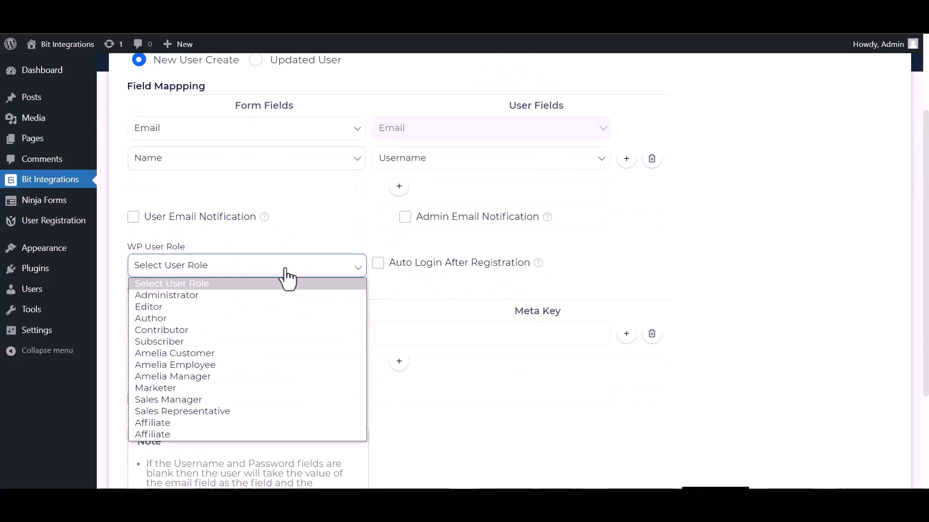
left_click(167, 342)
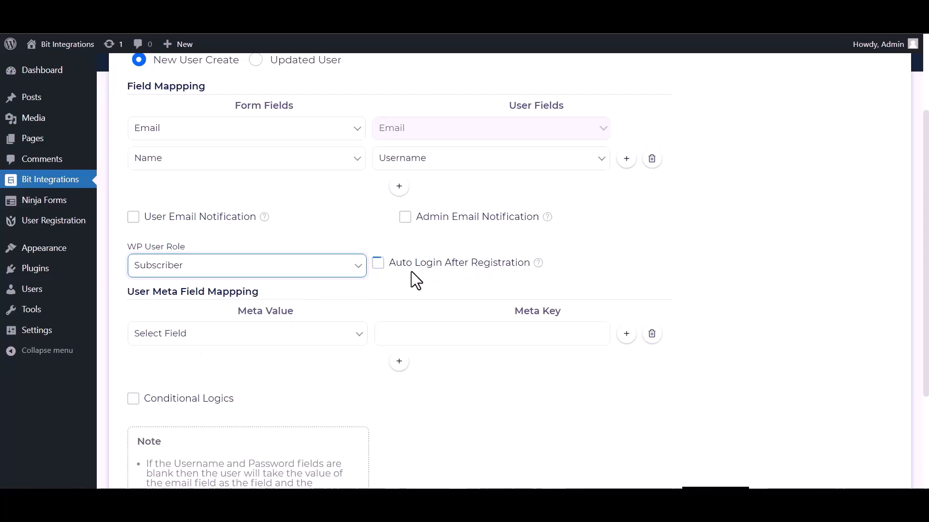
left_click(377, 262)
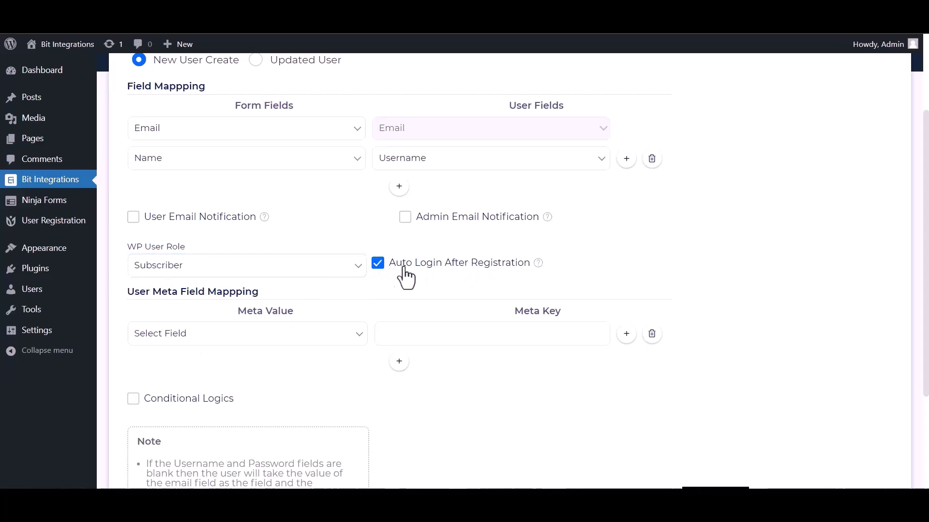
scroll(305, 269, "down", 1)
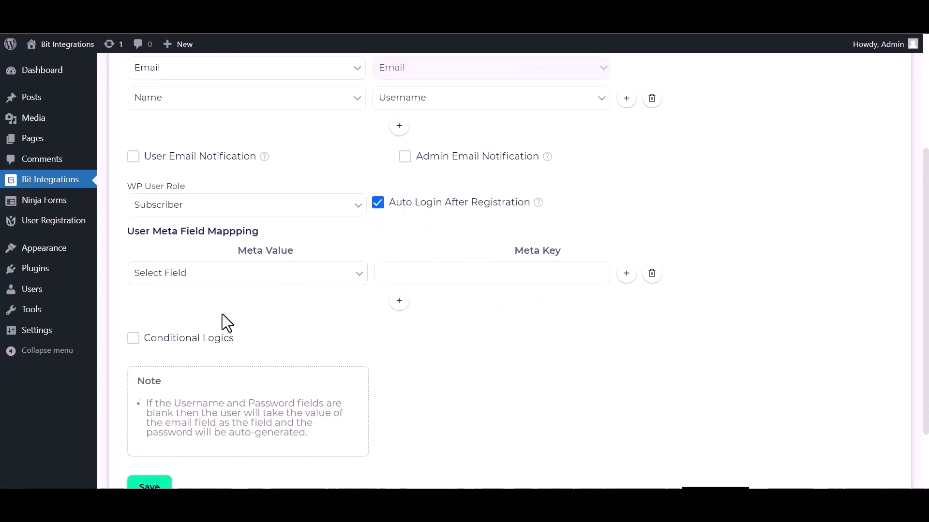
scroll(222, 314, "down", 1)
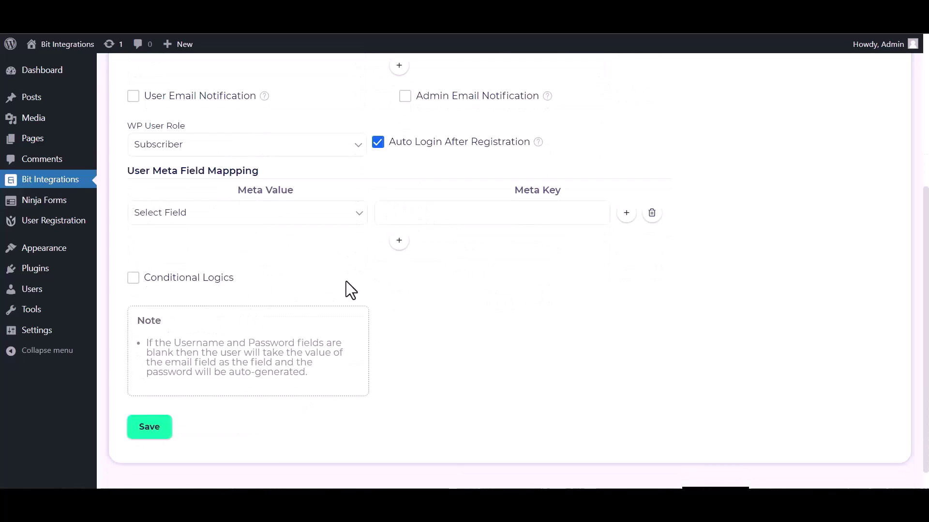
Step: Toggle Conditional Logics on and back off, leaving it disabled
left_click(133, 277)
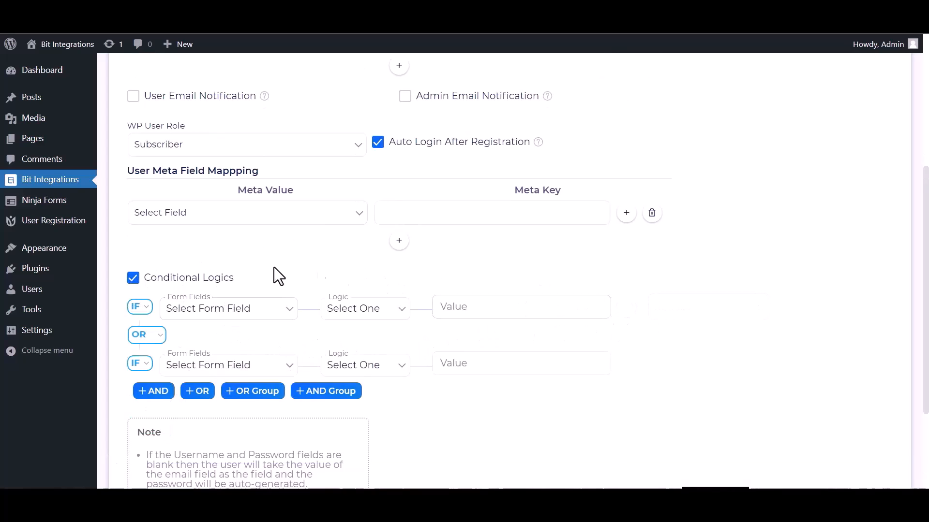
left_click(133, 278)
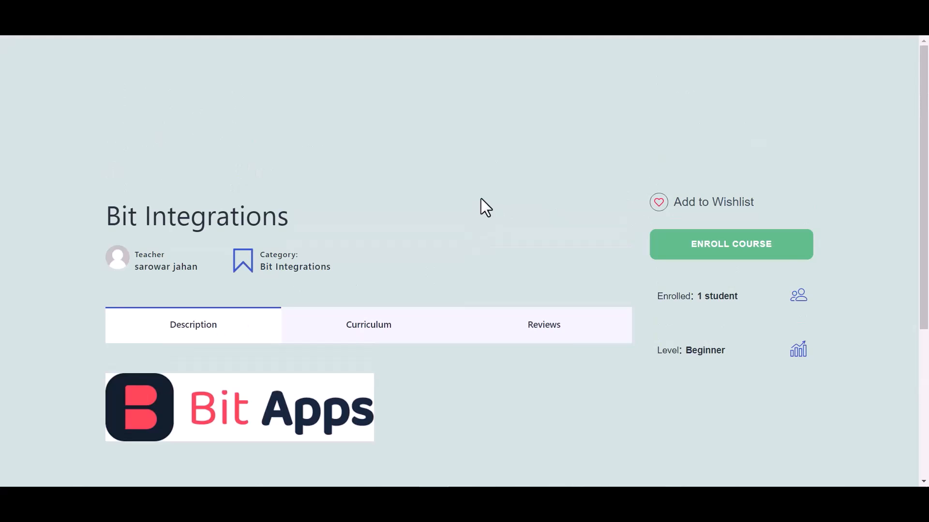
Step: Enroll in the Bit Integrations course, start it, and bring up the profile menu
left_click(722, 248)
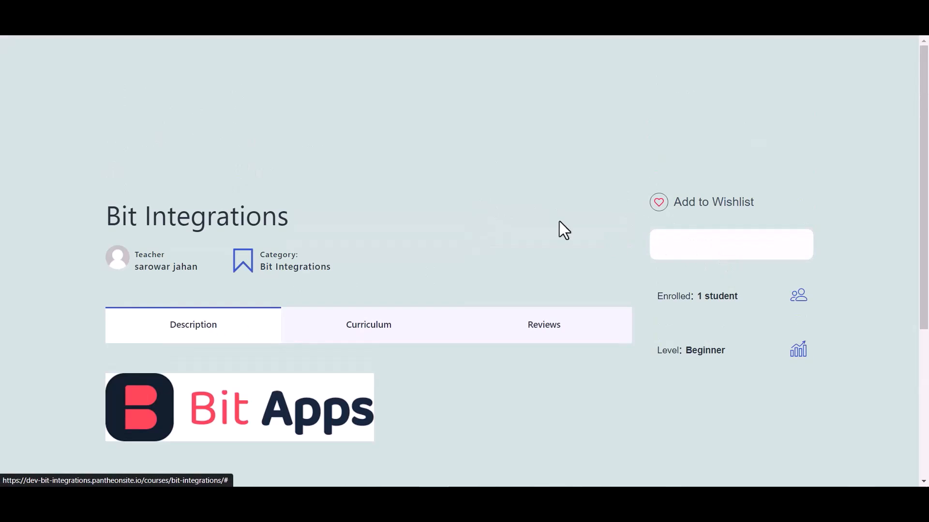
scroll(503, 275, "down", 1)
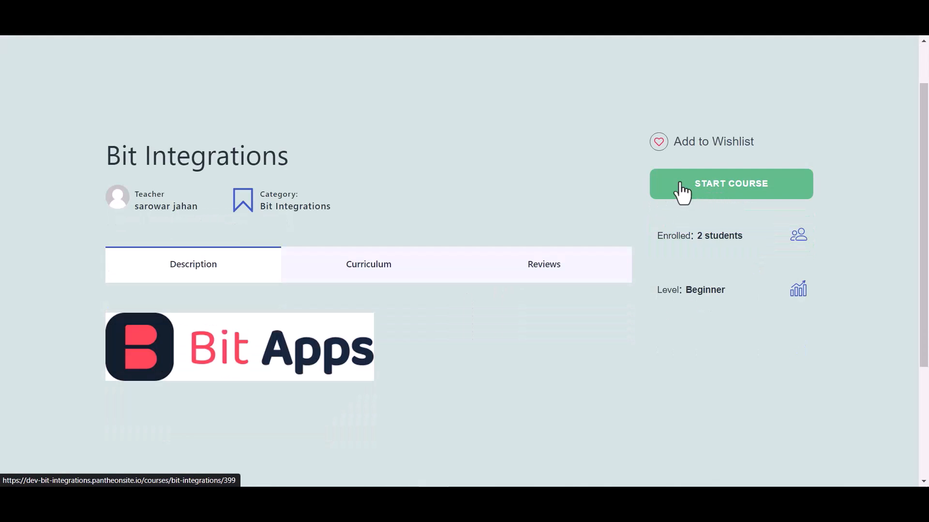
left_click(718, 186)
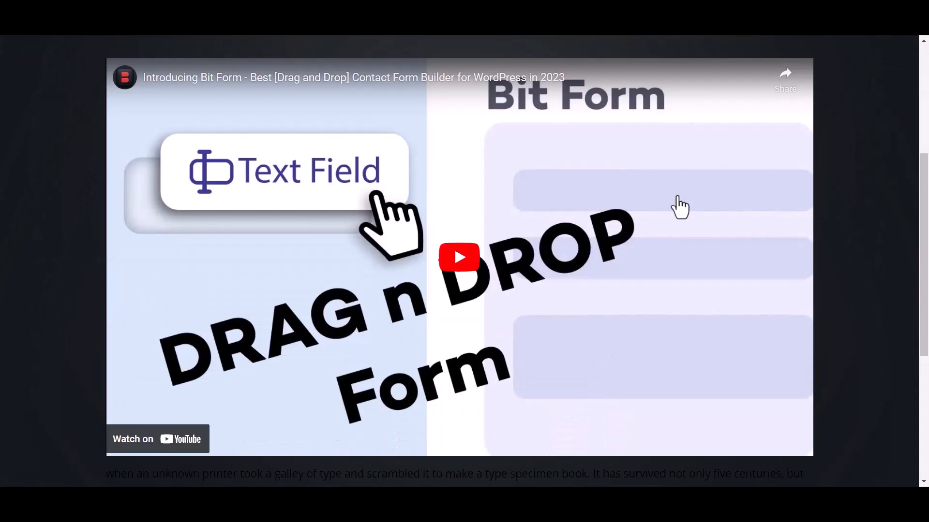
scroll(678, 205, "up", 5)
left_click(791, 75)
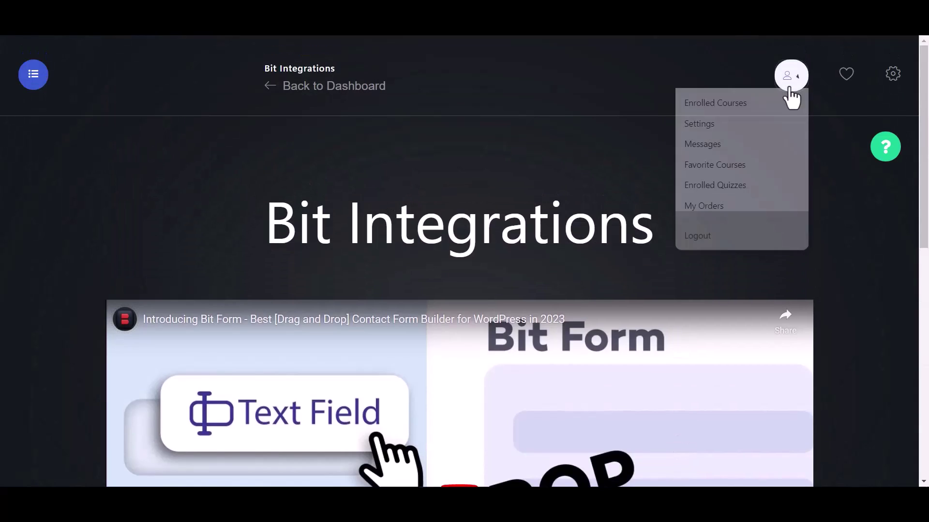
Step: Go to Enrolled Courses and highlight the heading to confirm Bit Integrations is listed
left_click(718, 110)
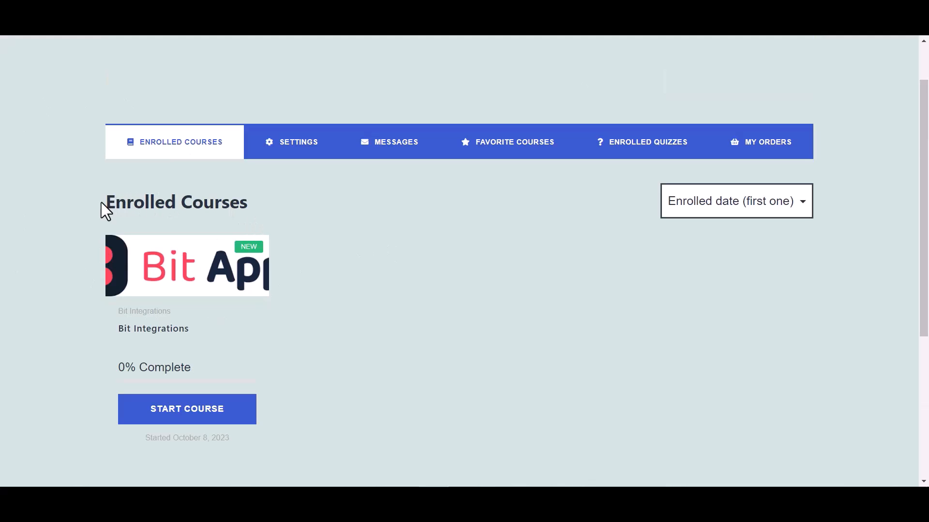
left_click_drag(103, 203, 254, 207)
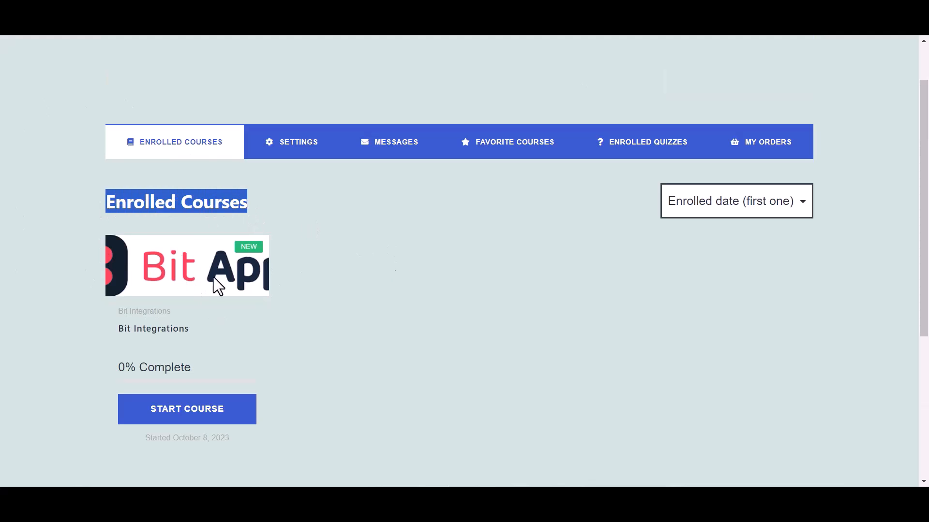